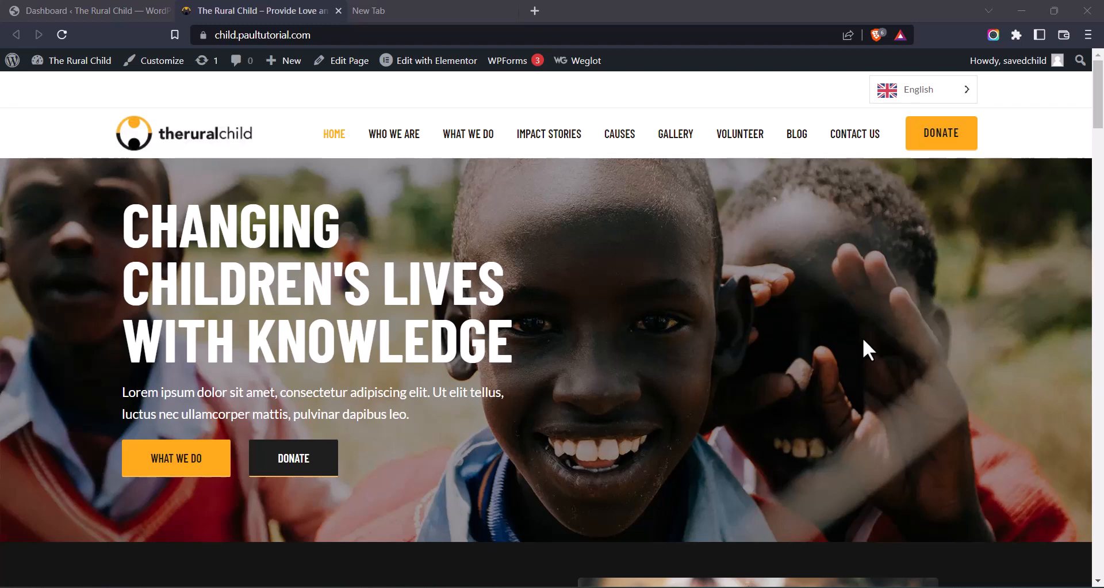
Step: Copy the address child.paultutorial.com and open the site in a new private window
{"action": "left_click", "coordinate": [287, 35]}
{"action": "key", "text": "ctrl+c"}
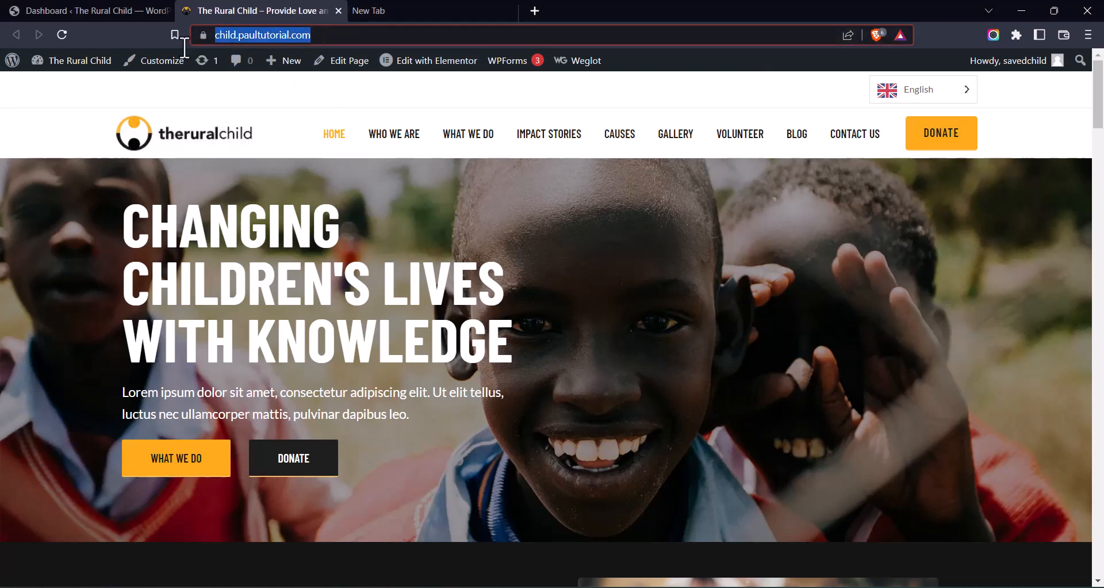
{"action": "left_click", "coordinate": [1088, 35]}
{"action": "left_click", "coordinate": [981, 93]}
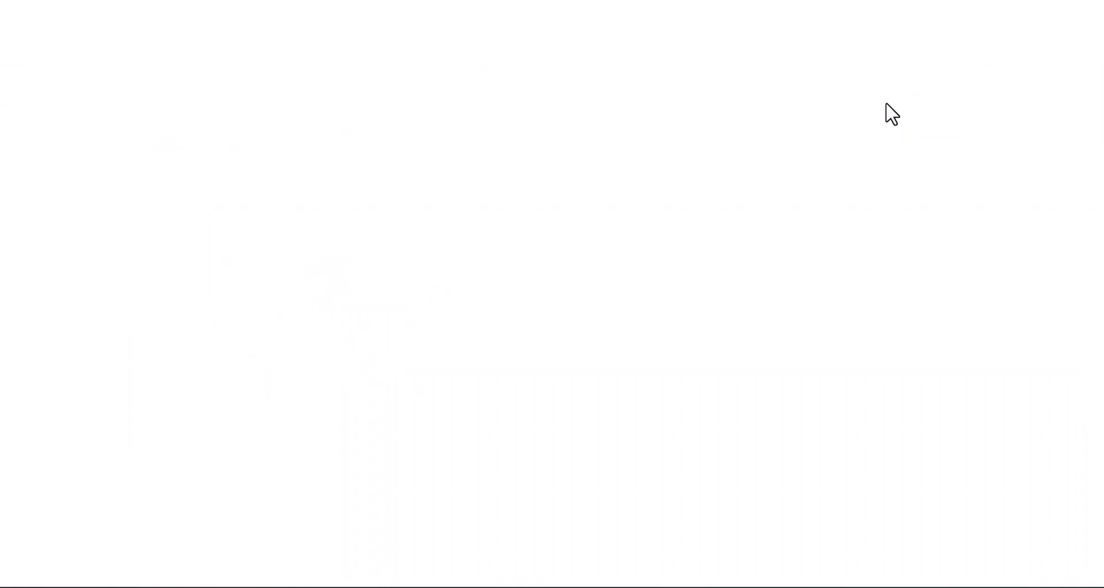
{"action": "key", "text": "ctrl+v"}
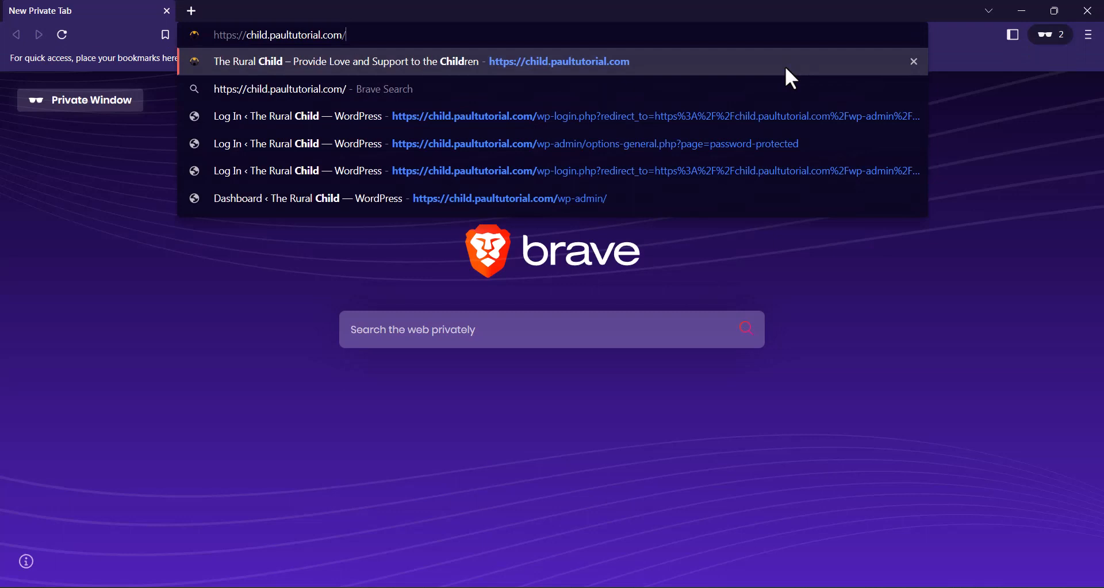
{"action": "key", "text": "Return"}
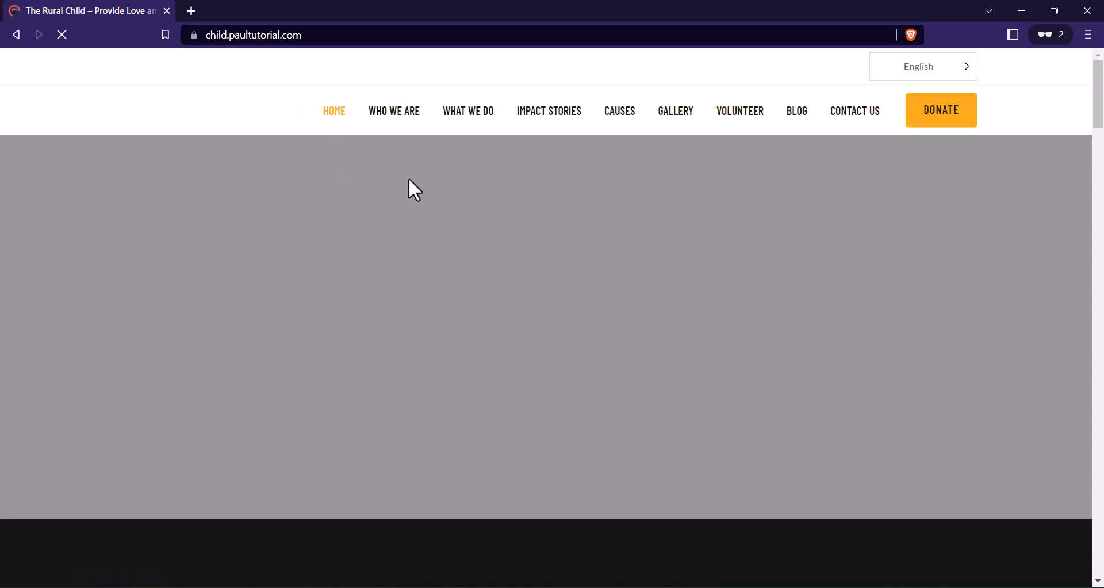
Step: Look over the site's home page as a logged-out visitor, and close the private window
{"action": "scroll", "coordinate": [206, 128], "scroll_direction": "down", "scroll_amount": 2}
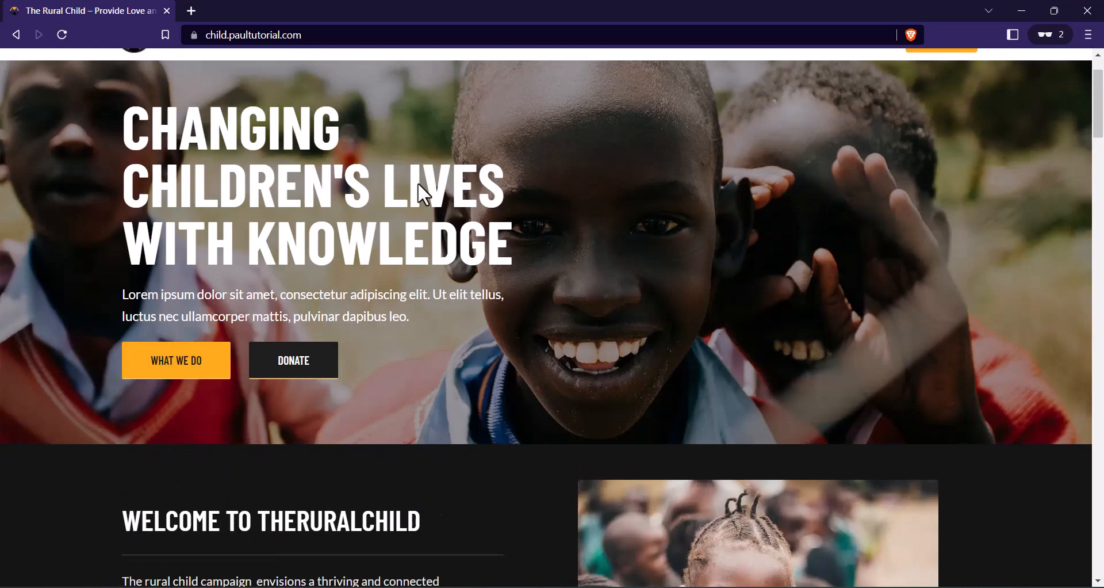
{"action": "scroll", "coordinate": [417, 184], "scroll_direction": "up", "scroll_amount": 2}
{"action": "scroll", "coordinate": [254, 244], "scroll_direction": "down", "scroll_amount": 5}
{"action": "scroll", "coordinate": [369, 234], "scroll_direction": "up", "scroll_amount": 5}
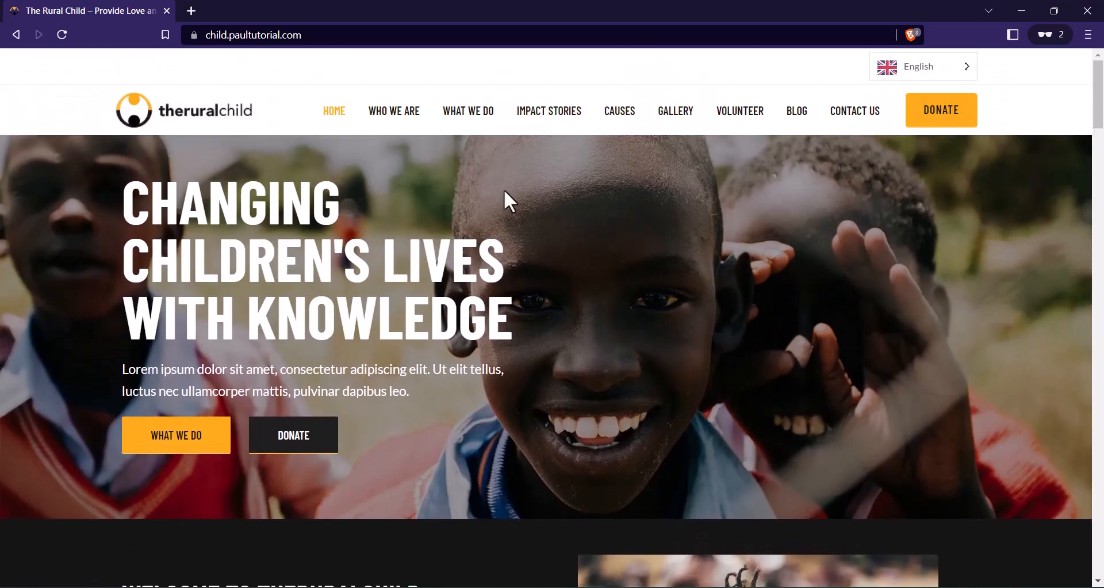
{"action": "left_click", "coordinate": [1080, 6]}
Step: Switch to the private window with charity.paultutorial.com, log in with the site password to view it, and close the window
{"action": "left_click", "coordinate": [1086, 36]}
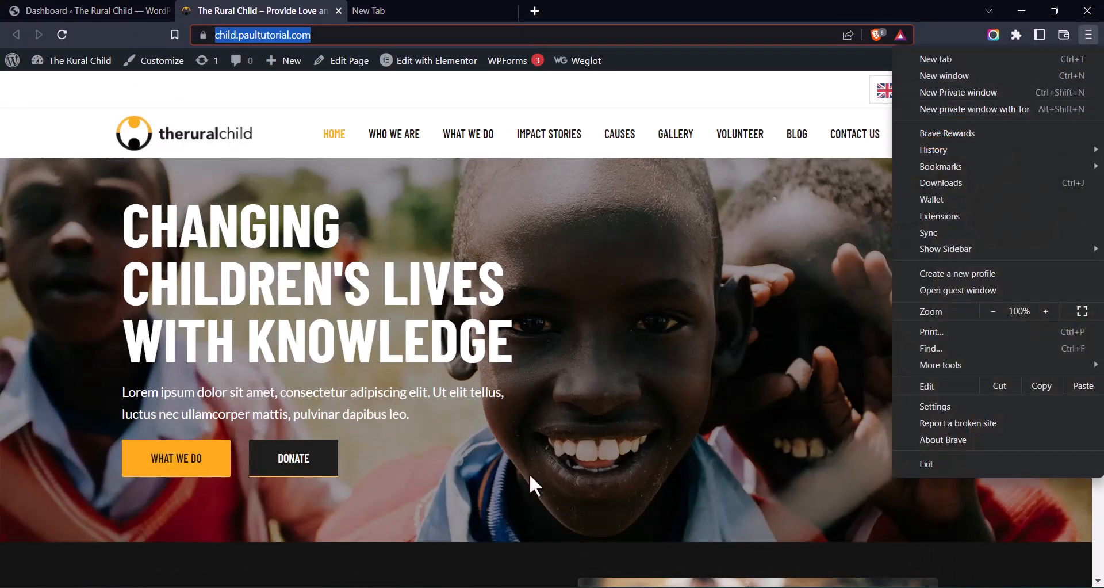
{"action": "left_click", "coordinate": [871, 584]}
{"action": "left_click", "coordinate": [899, 547]}
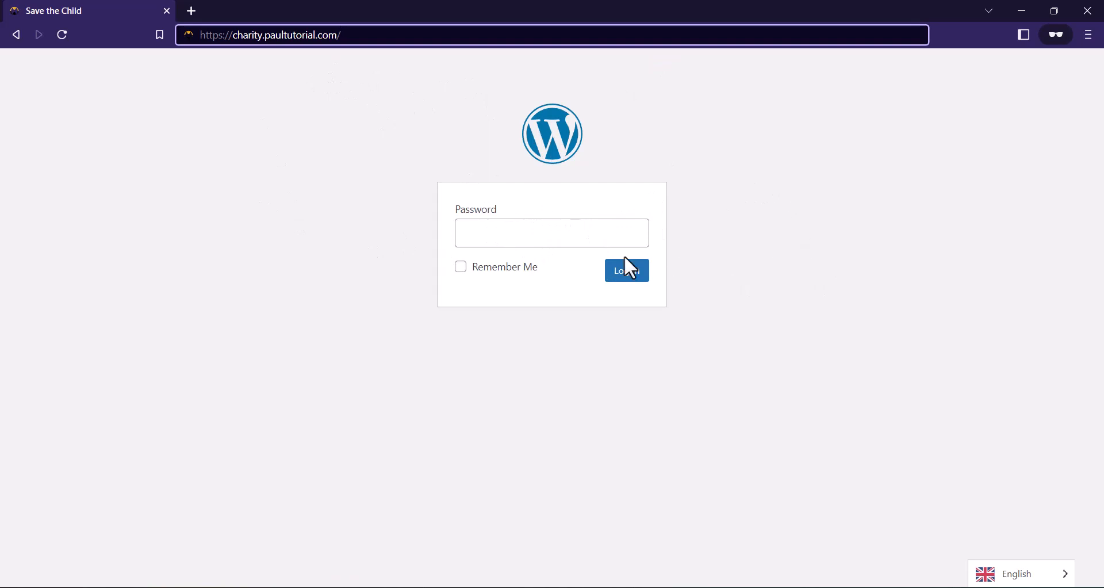
{"action": "left_click", "coordinate": [555, 236]}
{"action": "type", "text": "*******"}
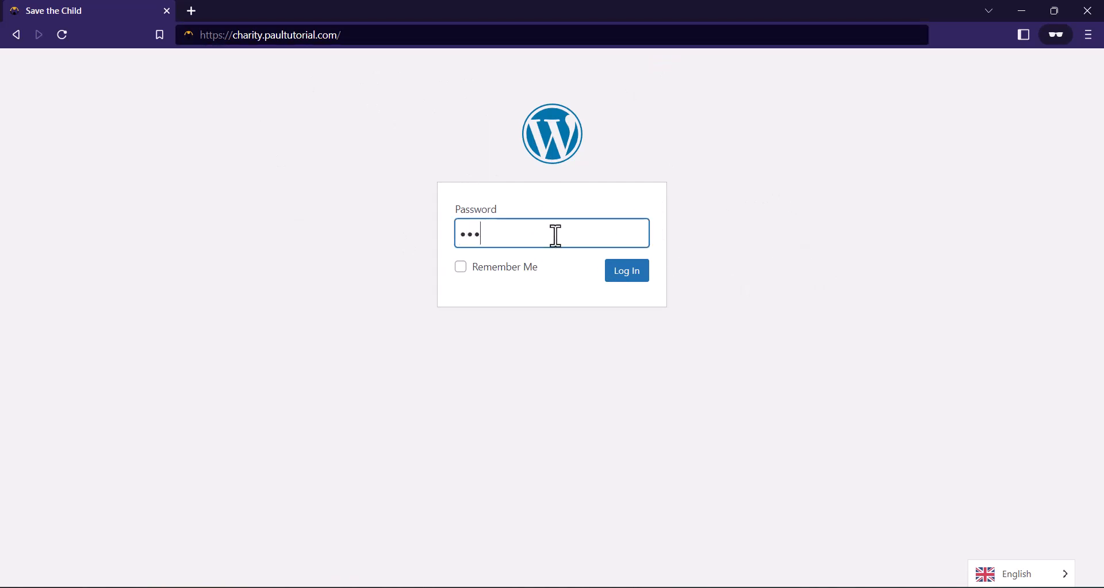
{"action": "key", "text": "Return"}
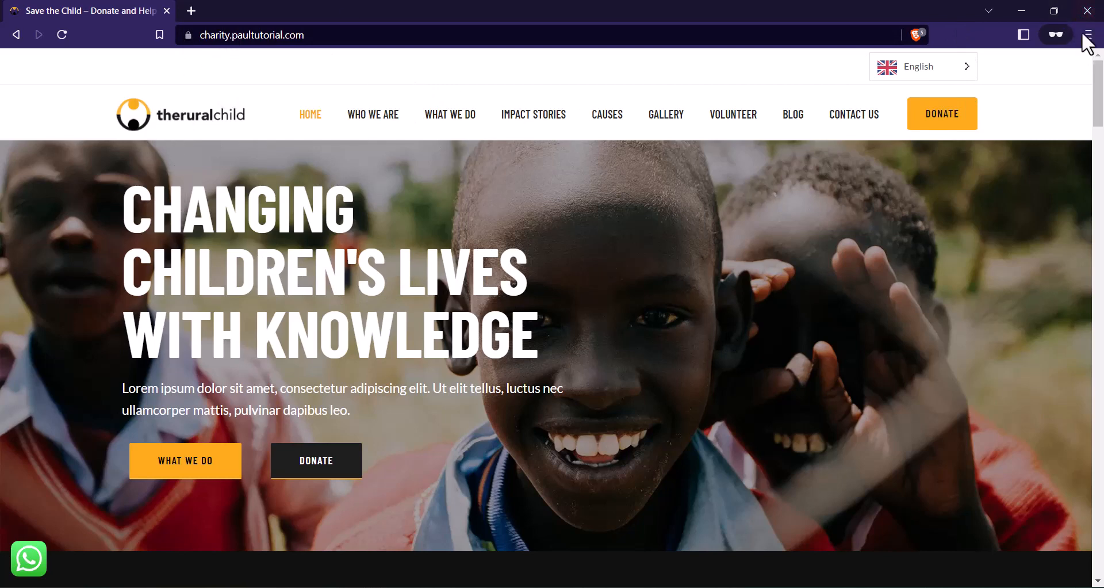
{"action": "left_click", "coordinate": [1085, 12]}
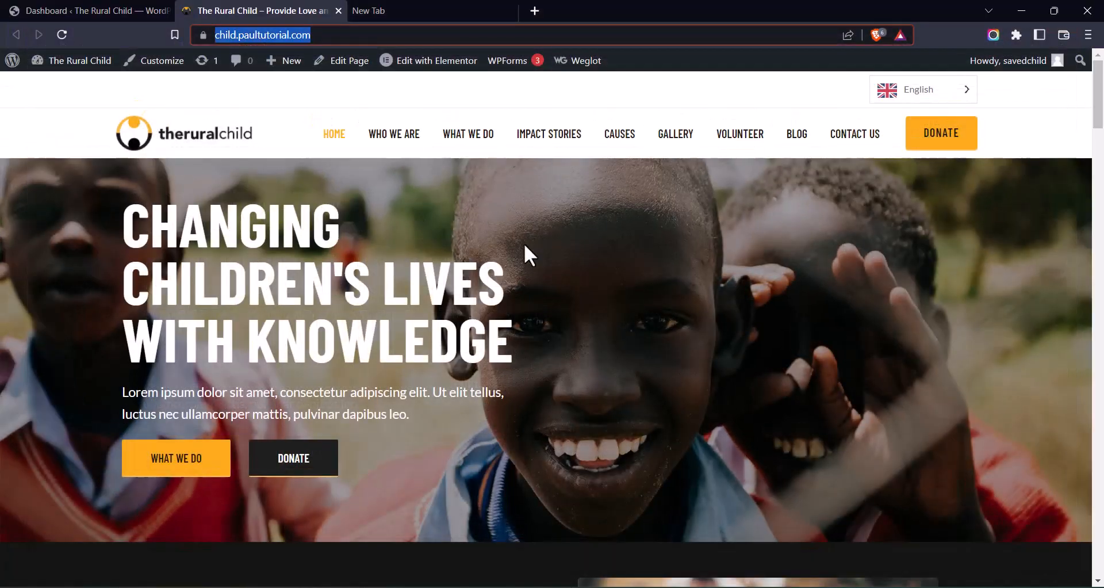
Step: Return to the WordPress dashboard of The Rural Child and open the page for adding new plugins
{"action": "left_click", "coordinate": [115, 10]}
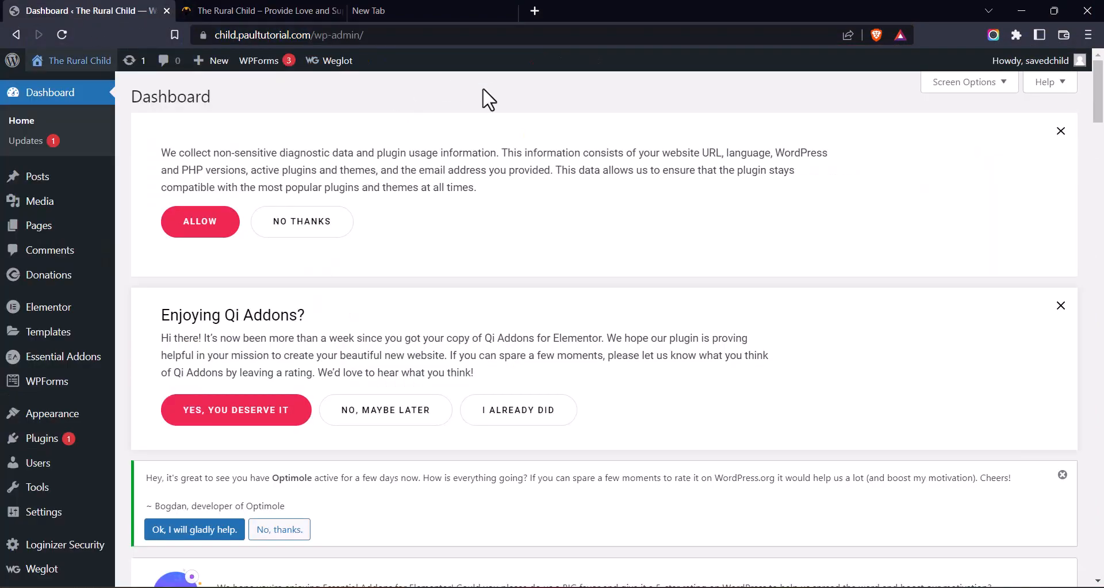
{"action": "scroll", "coordinate": [478, 110], "scroll_direction": "down", "scroll_amount": 5}
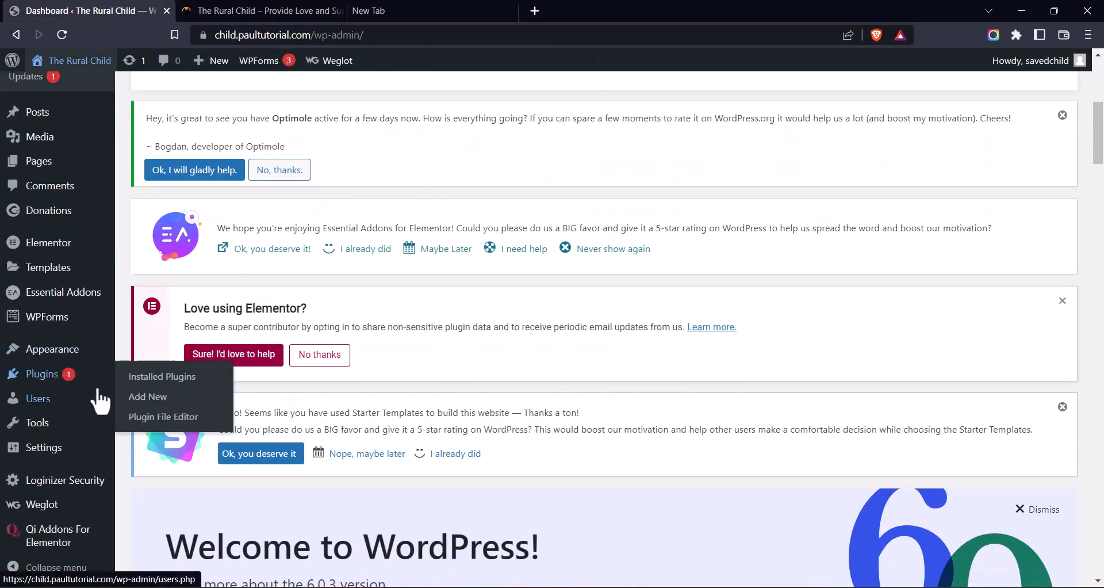
{"action": "mouse_move", "coordinate": [138, 411]}
{"action": "mouse_move", "coordinate": [66, 377]}
{"action": "left_click", "coordinate": [172, 398]}
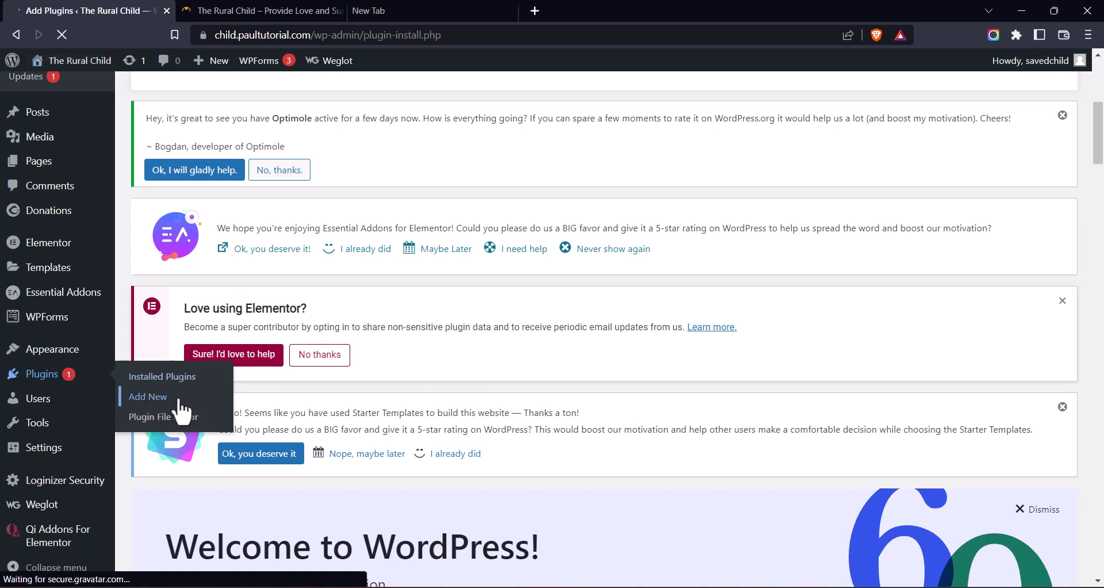
Step: Search the plugin directory for "password protected"
{"action": "scroll", "coordinate": [579, 141], "scroll_direction": "down", "scroll_amount": 10}
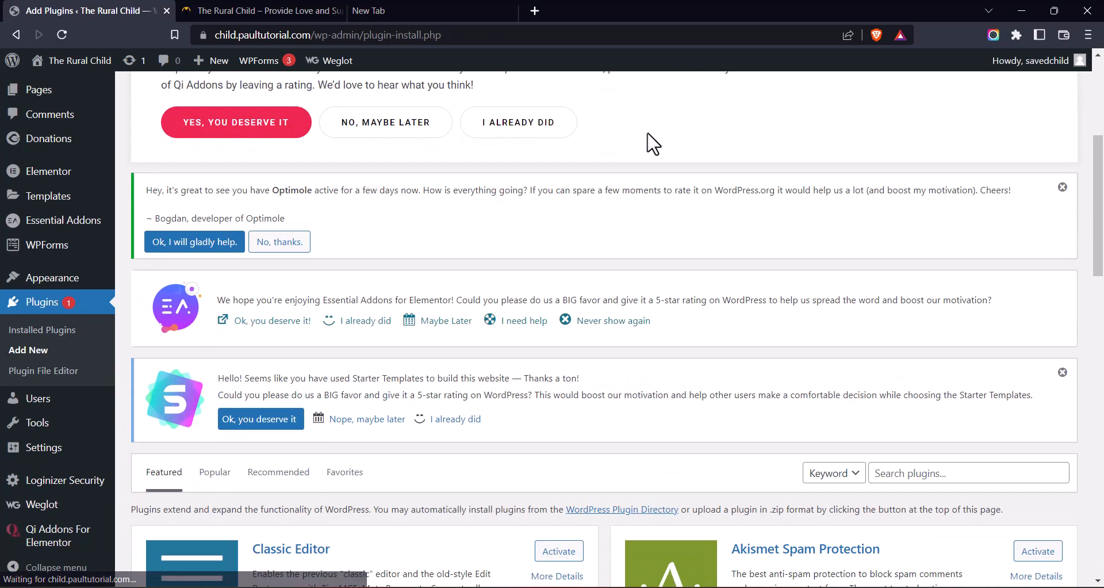
{"action": "scroll", "coordinate": [815, 172], "scroll_direction": "down", "scroll_amount": 2}
{"action": "left_click", "coordinate": [896, 115]}
{"action": "type", "text": "p"}
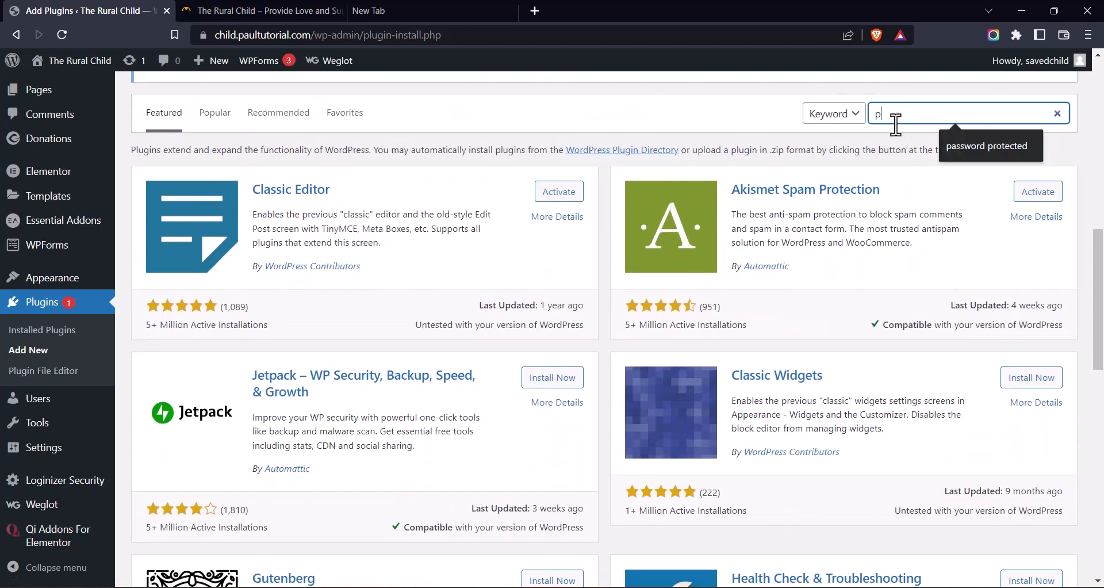
{"action": "type", "text": "a"}
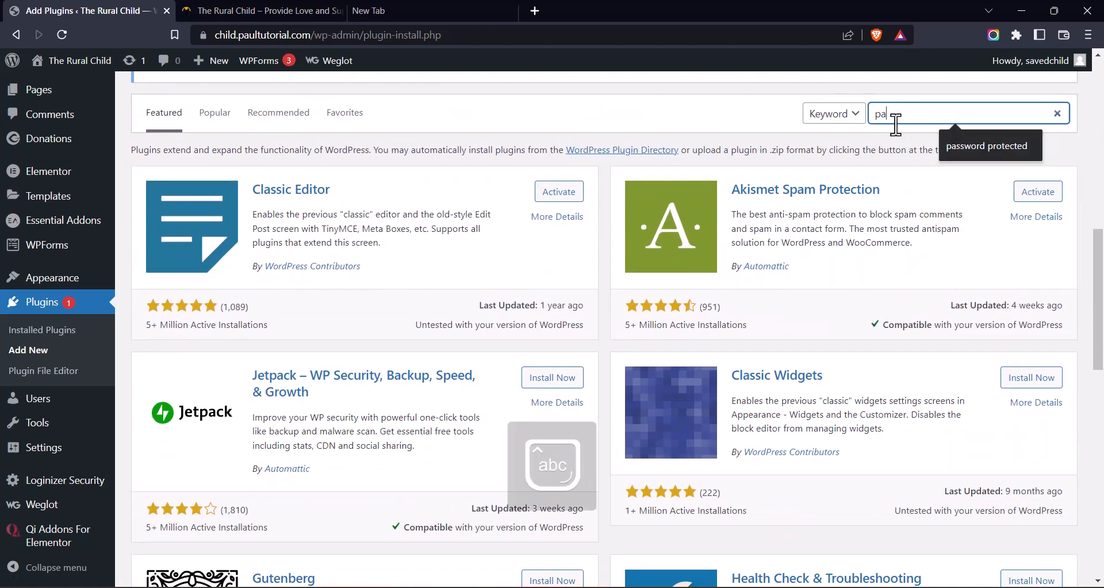
{"action": "type", "text": "ssword protect"}
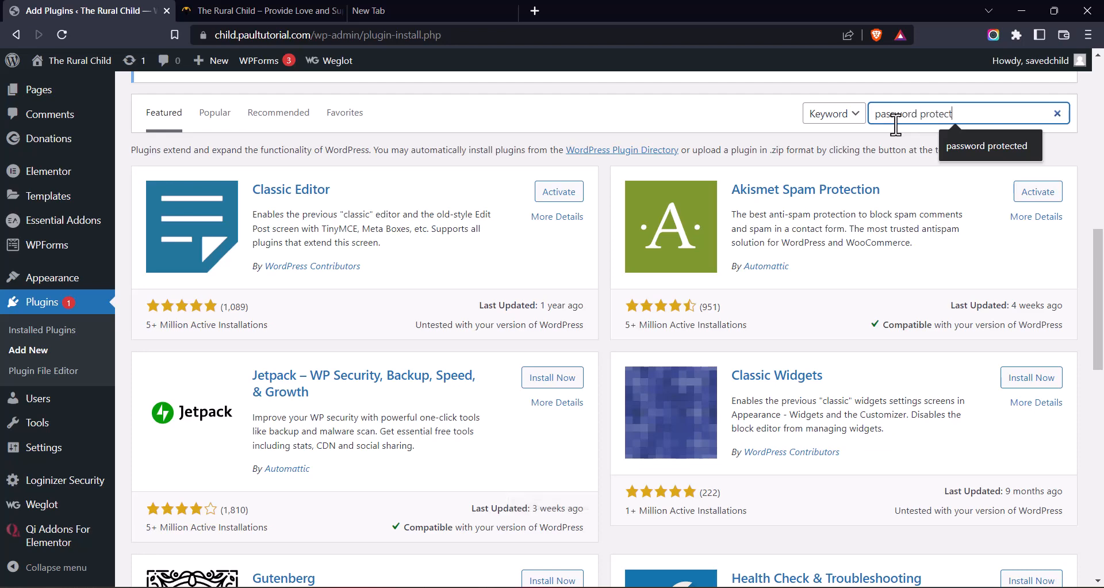
{"action": "type", "text": "ed"}
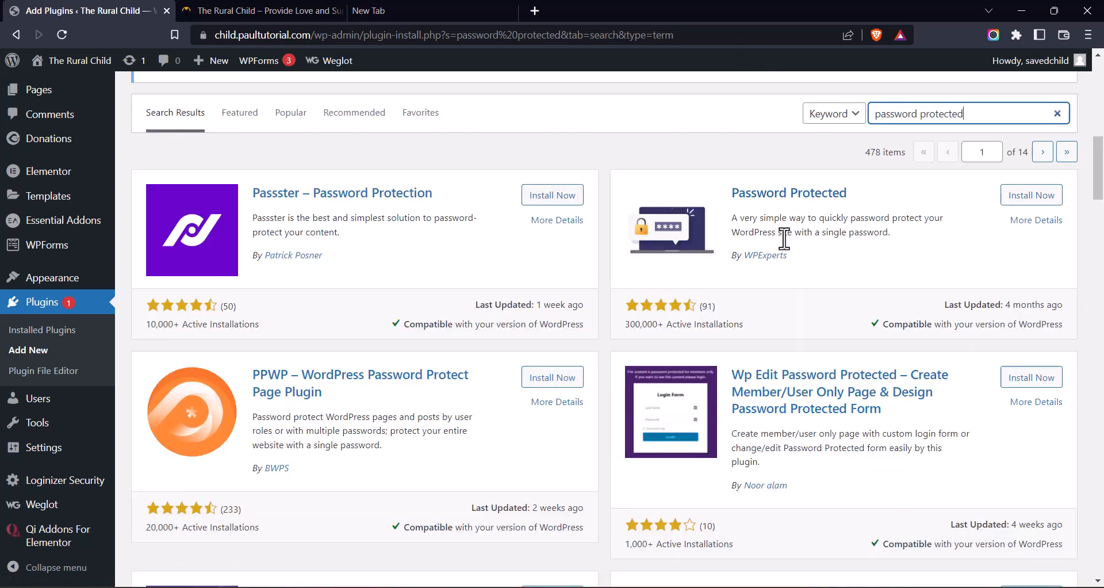
Step: Install and activate the Password Protected plugin by WPExperts, and open its settings page
{"action": "left_click", "coordinate": [1029, 198]}
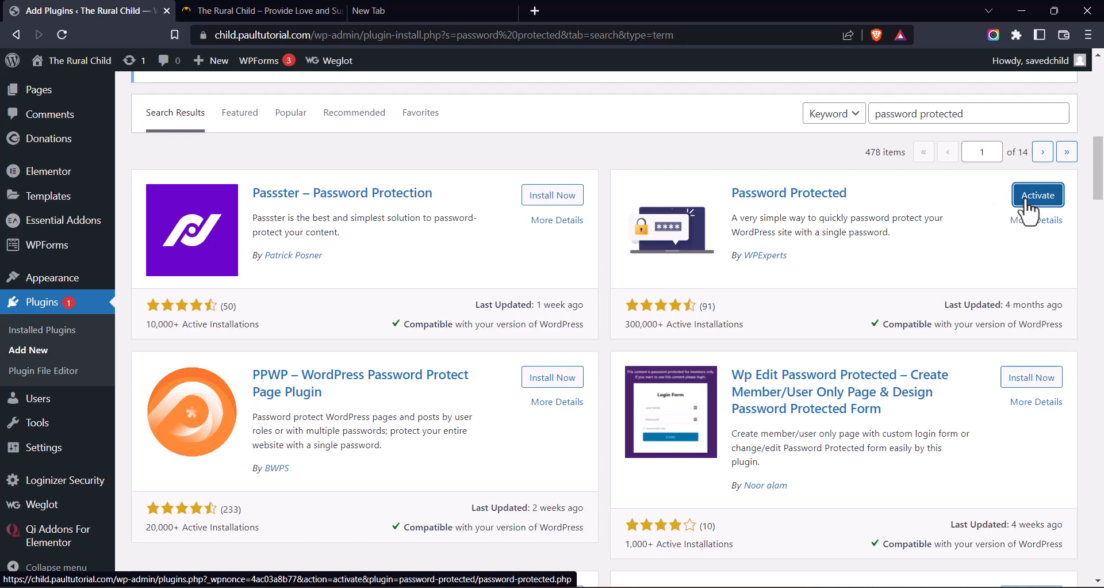
{"action": "left_click", "coordinate": [1035, 203]}
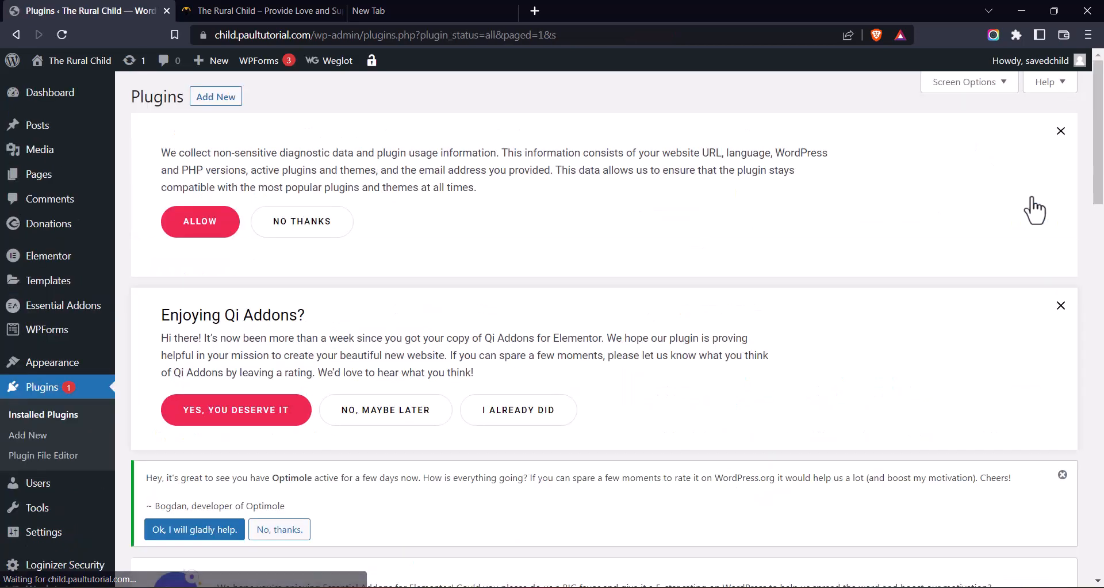
{"action": "scroll", "coordinate": [46, 213], "scroll_direction": "down", "scroll_amount": 6}
{"action": "mouse_move", "coordinate": [60, 463]}
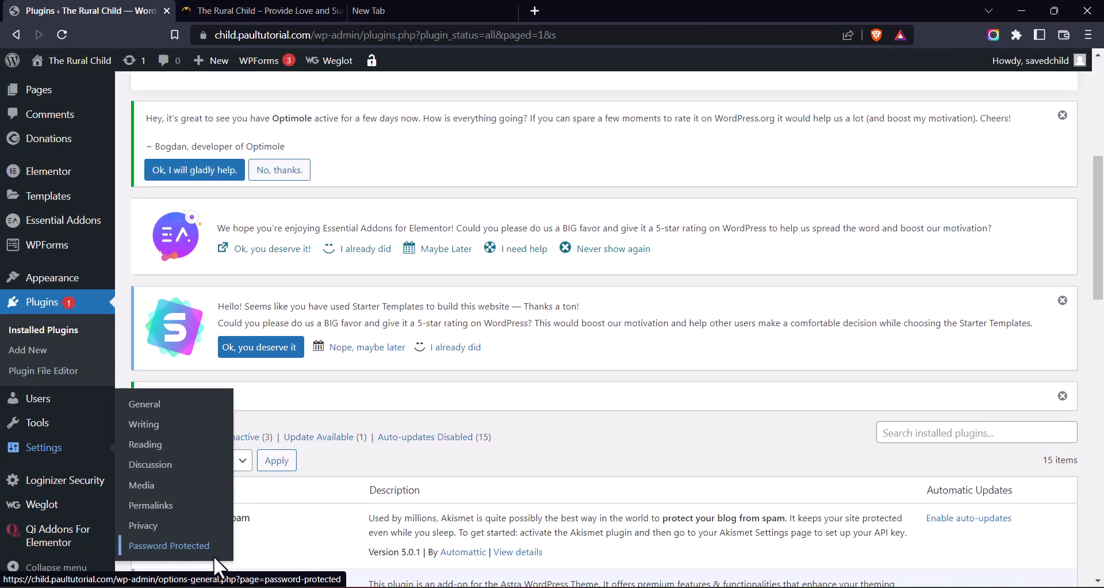
{"action": "left_click", "coordinate": [193, 553]}
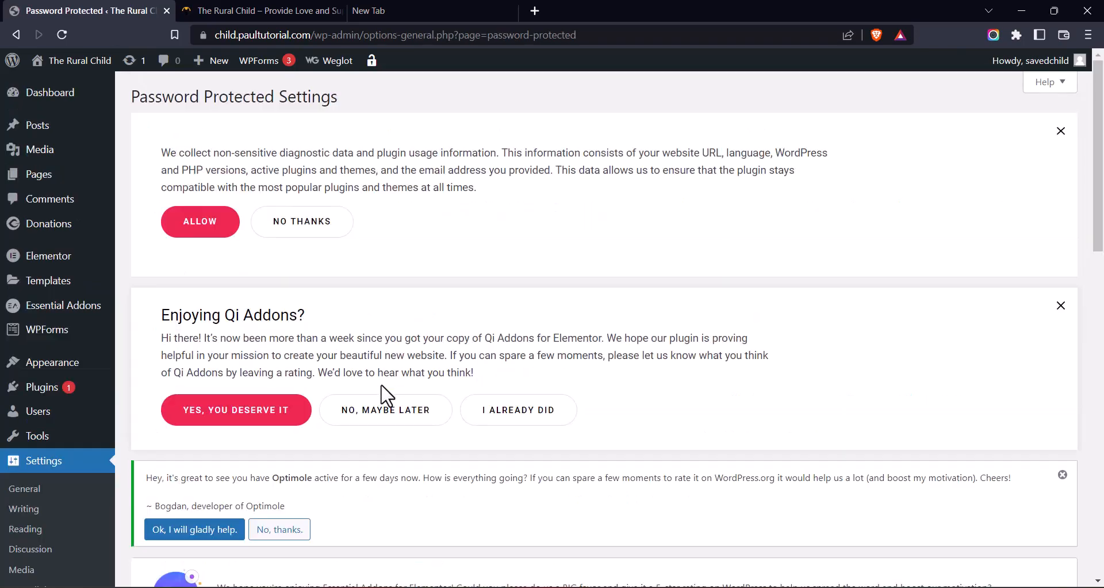
Step: Enable the password protected status and permit administrators under the protected permissions
{"action": "scroll", "coordinate": [529, 345], "scroll_direction": "down", "scroll_amount": 10}
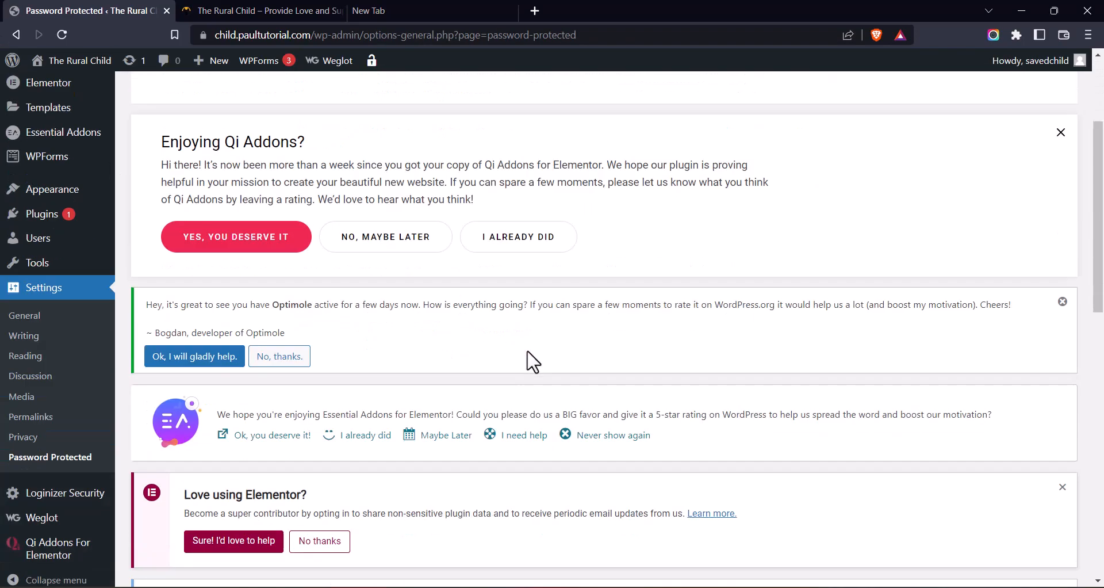
{"action": "scroll", "coordinate": [529, 317], "scroll_direction": "down", "scroll_amount": 1}
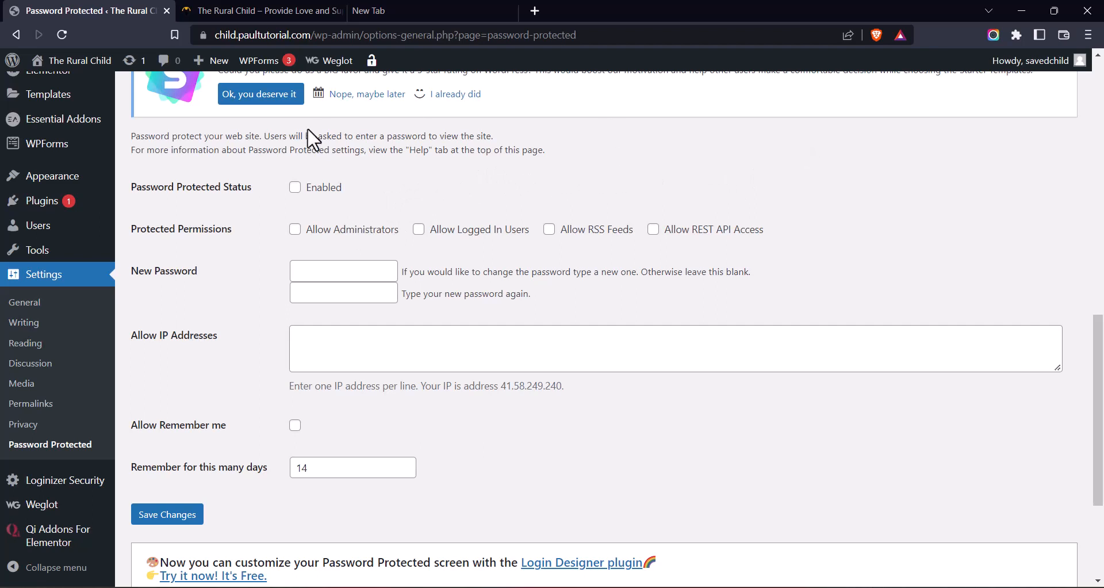
{"action": "left_click", "coordinate": [295, 187]}
{"action": "scroll", "coordinate": [507, 148], "scroll_direction": "down", "scroll_amount": 1}
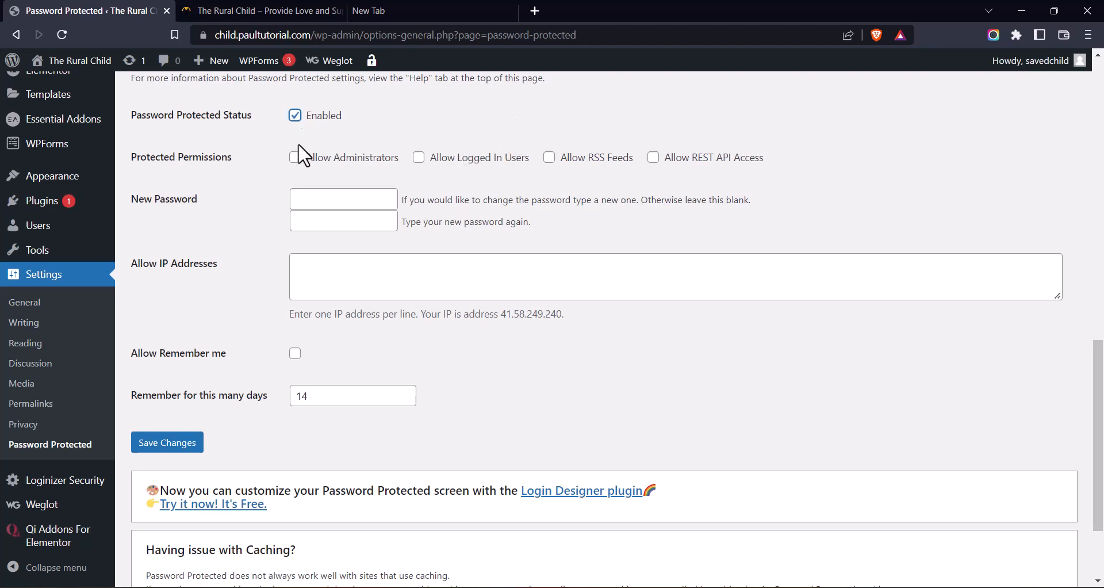
{"action": "left_click", "coordinate": [294, 157]}
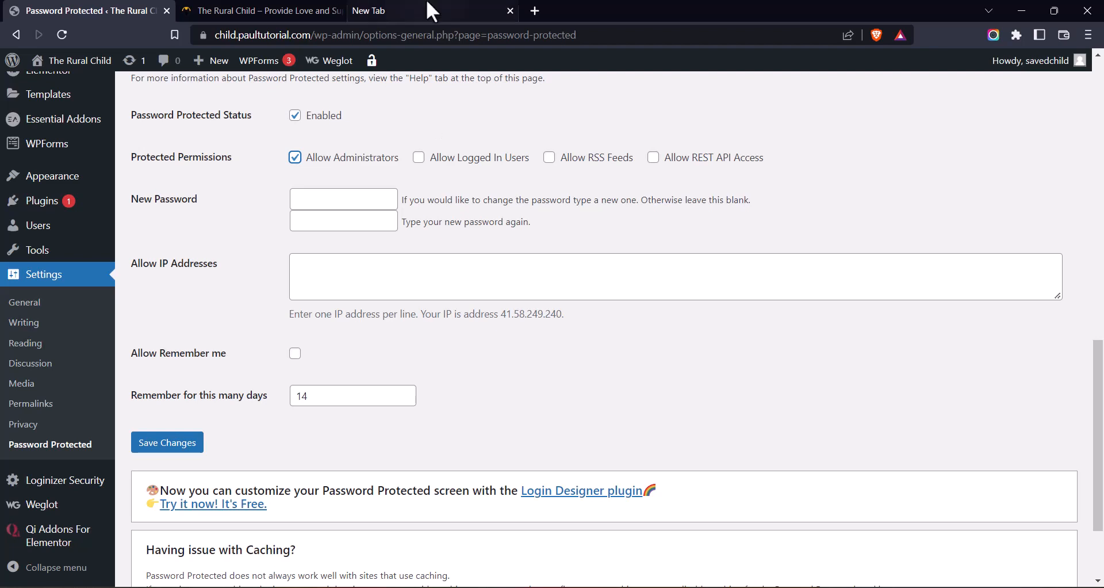
Step: Enter the new site password and repeat it in the confirmation field
{"action": "left_click", "coordinate": [311, 194]}
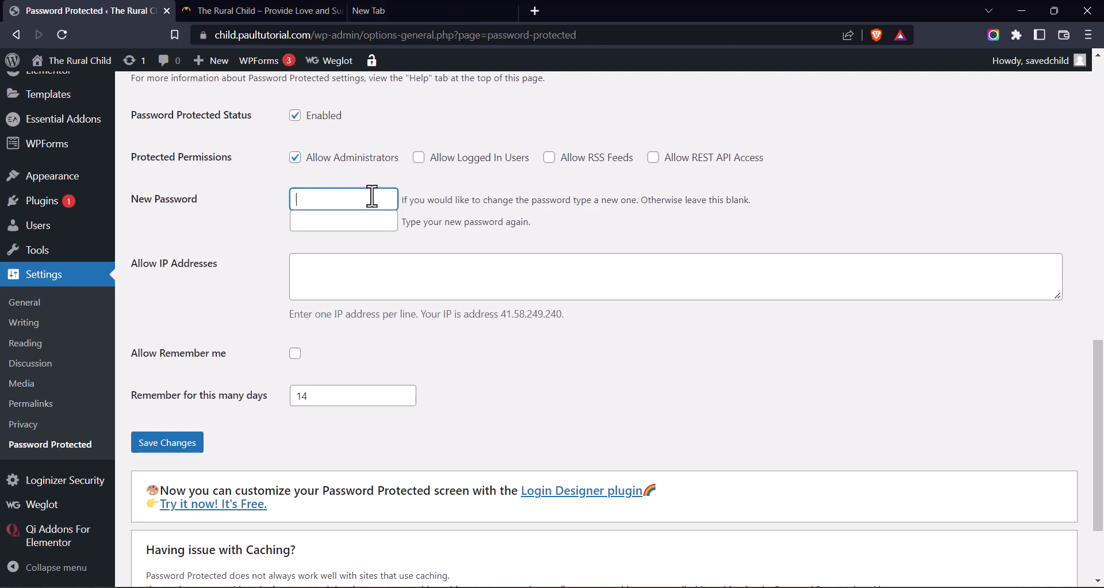
{"action": "type", "text": "•••••••"}
{"action": "key", "text": "Tab"}
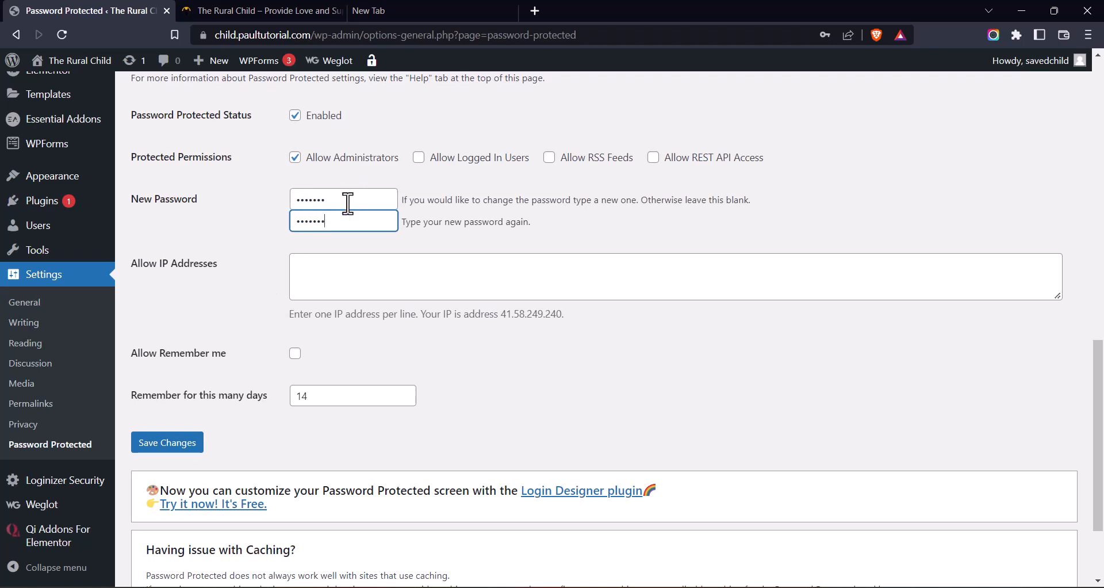
Step: Try adding the IP address shown in the hint to the allowed IP addresses on two lines, and clear the entries
{"action": "left_click", "coordinate": [358, 290]}
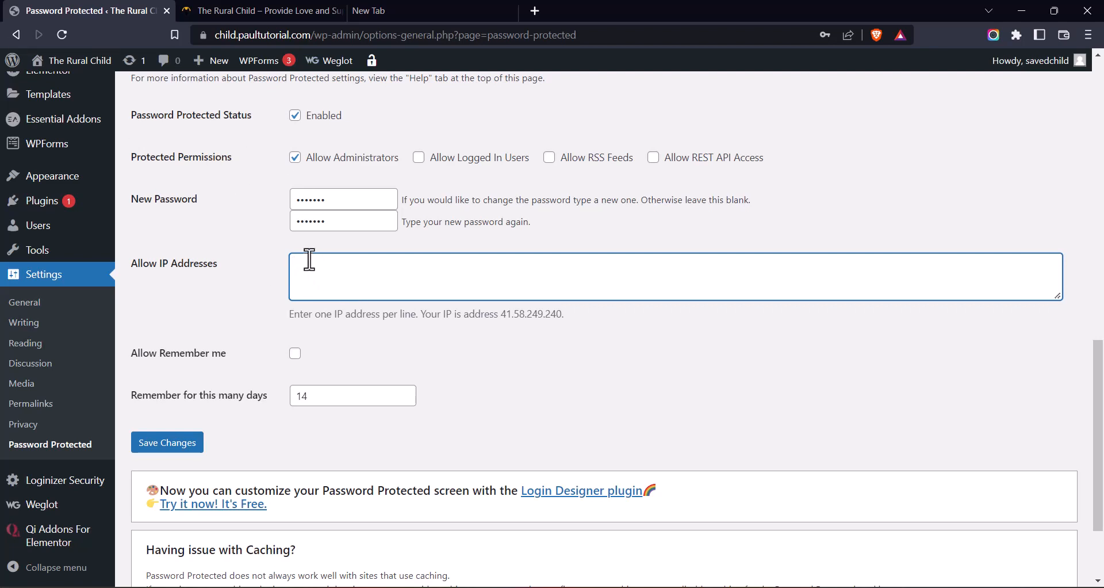
{"action": "left_click_drag", "start_coordinate": [565, 315], "coordinate": [493, 313]}
{"action": "key", "text": "ctrl+c"}
{"action": "left_click", "coordinate": [464, 283]}
{"action": "key", "text": "ctrl+v"}
{"action": "key", "text": "BackSpace"}
{"action": "key", "text": "BackSpace"}
{"action": "left_click_drag", "start_coordinate": [387, 269], "coordinate": [293, 272]}
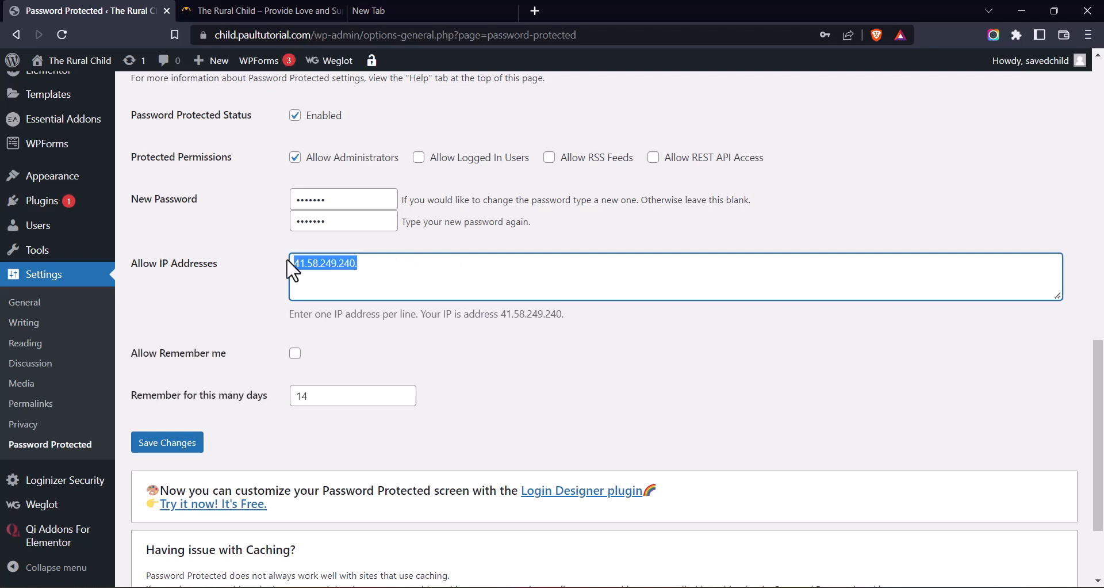
{"action": "left_click", "coordinate": [357, 274]}
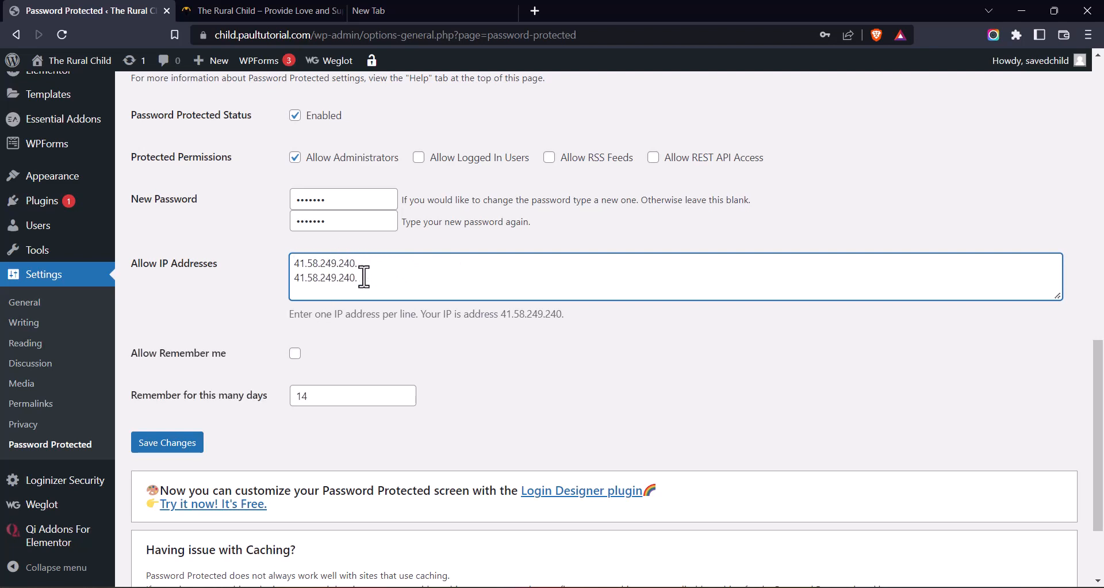
{"action": "left_click_drag", "start_coordinate": [402, 291], "coordinate": [276, 257]}
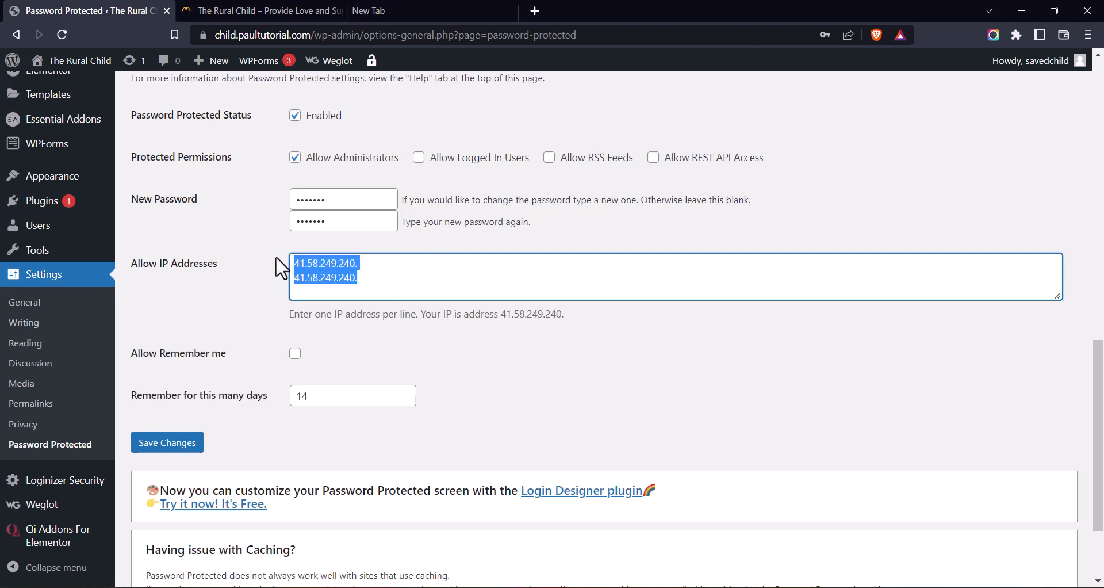
{"action": "key", "text": "BackSpace"}
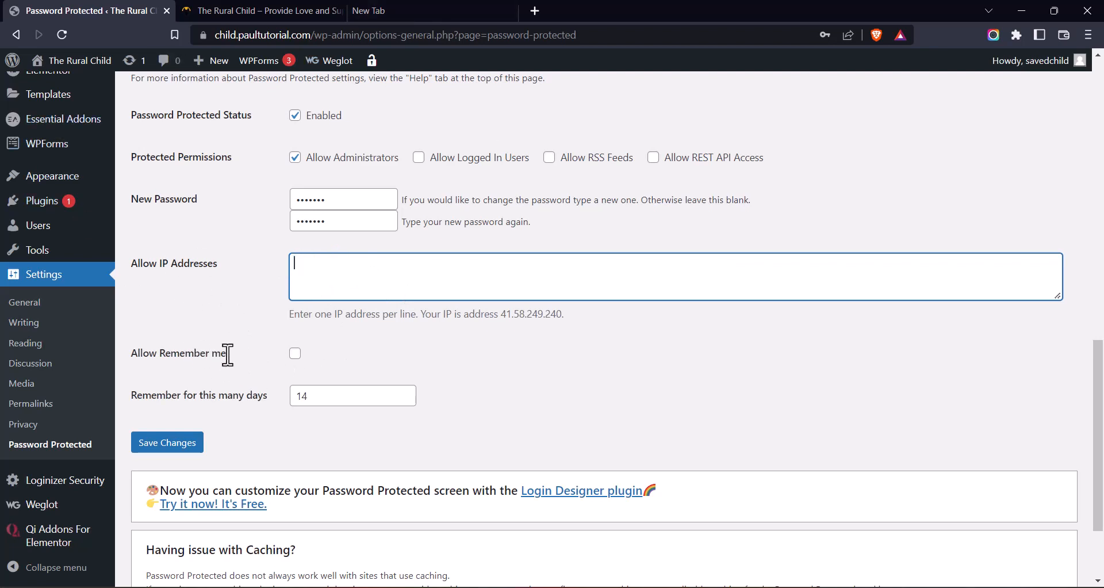
Step: Enable the Allow Remember me option in the Password Protected settings
{"action": "left_click", "coordinate": [295, 353]}
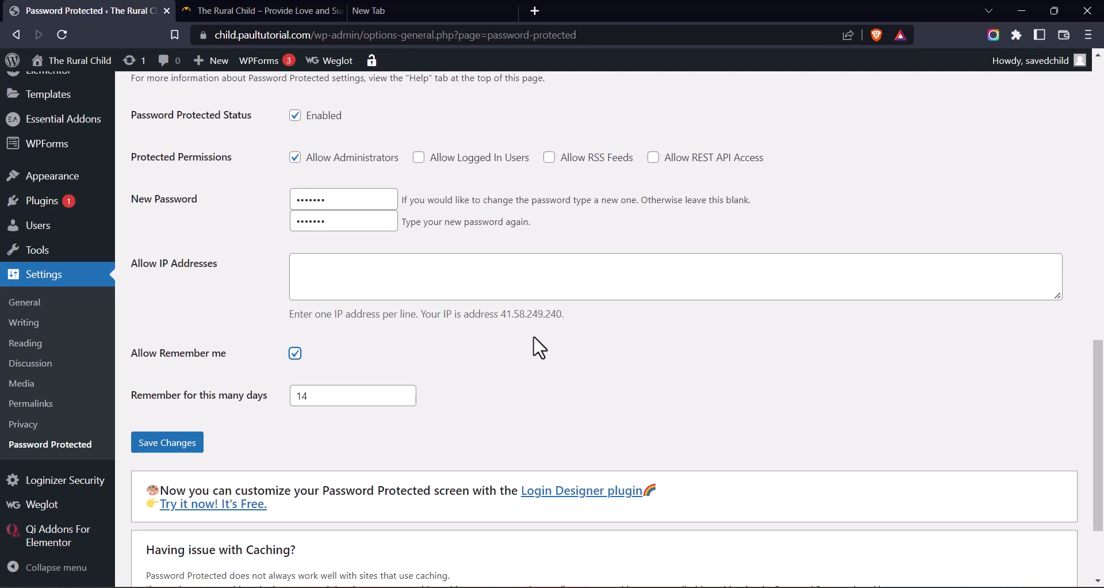
Step: Set the number of days to remember visitors to 10, save the changes, and dismiss the browser's offer to store the password
{"action": "left_click_drag", "start_coordinate": [321, 398], "coordinate": [295, 396]}
{"action": "type", "text": "10"}
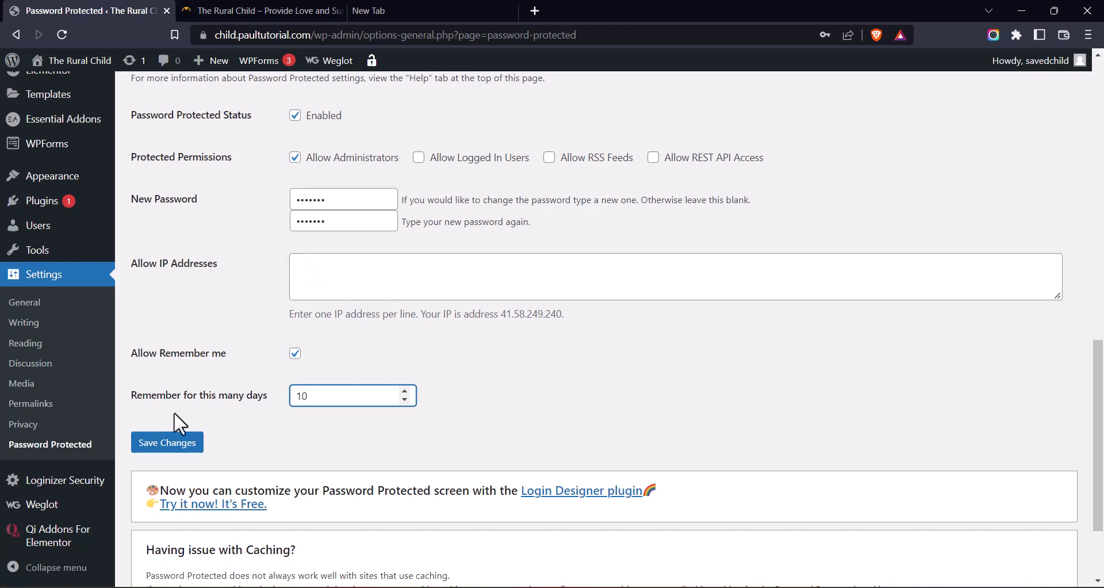
{"action": "left_click", "coordinate": [172, 444]}
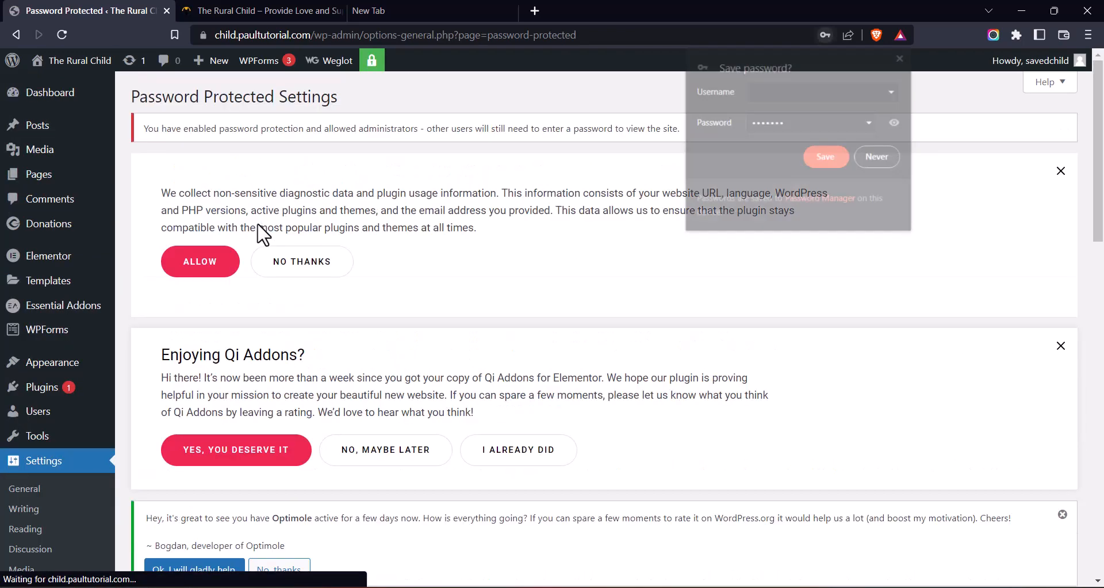
{"action": "left_click", "coordinate": [900, 56]}
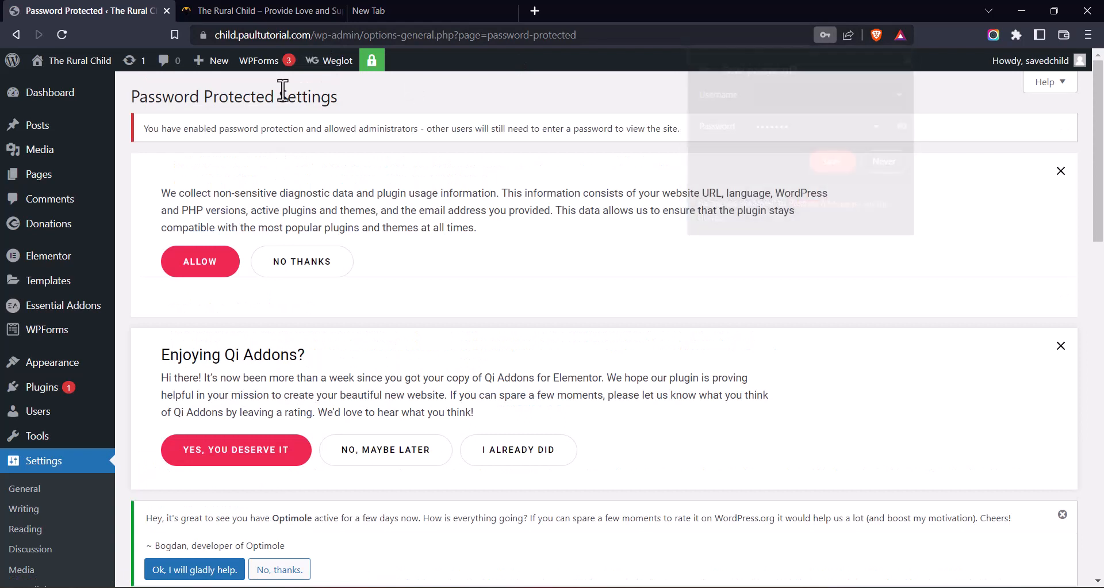
{"action": "left_click_drag", "start_coordinate": [314, 36], "coordinate": [214, 35]}
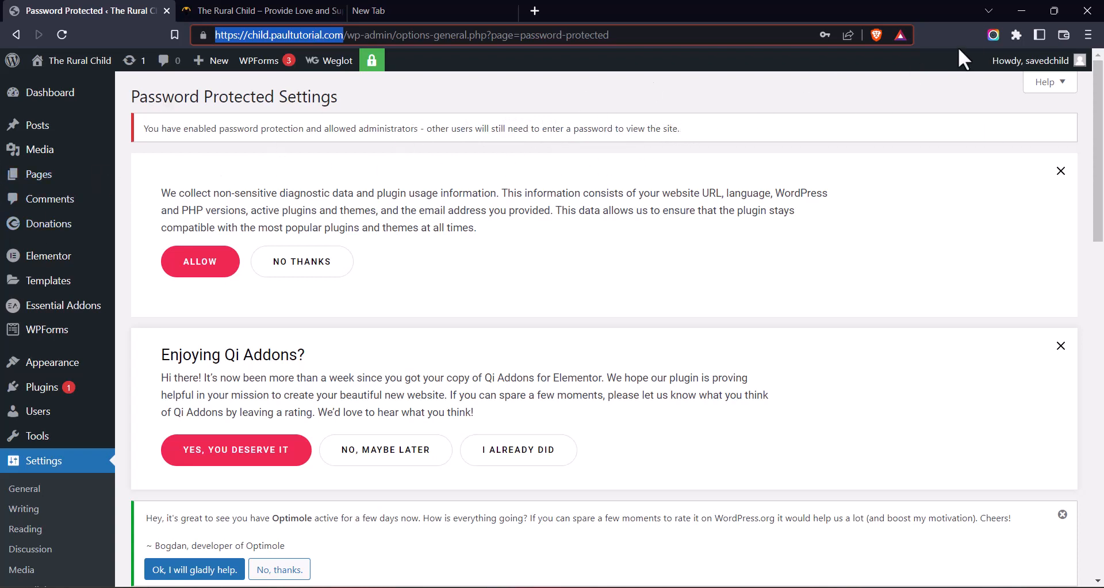
{"action": "left_click", "coordinate": [1085, 36]}
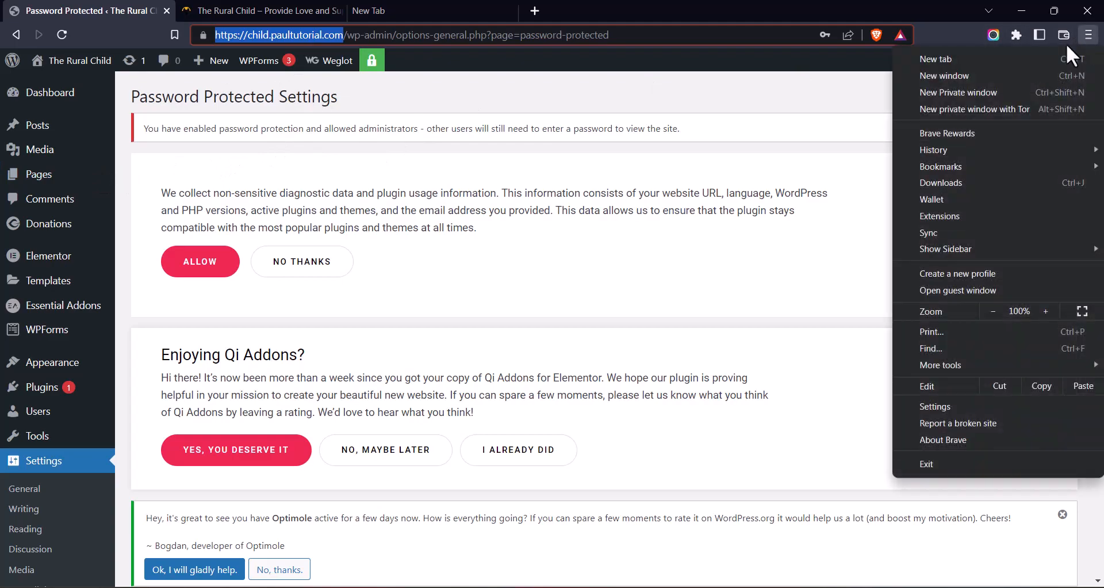
{"action": "left_click", "coordinate": [964, 97]}
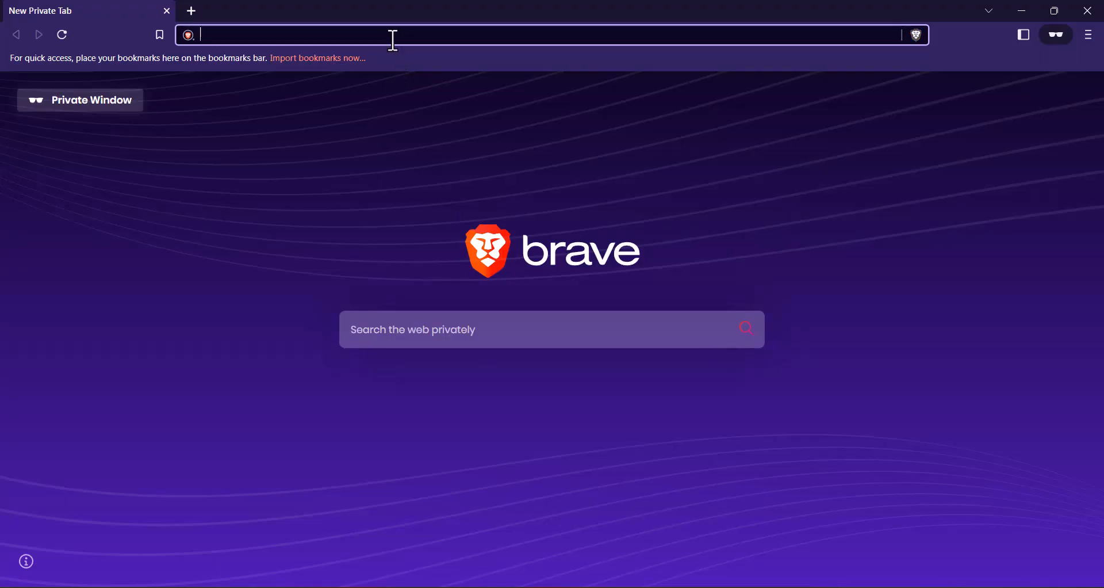
{"action": "key", "text": "ctrl+v"}
{"action": "key", "text": "Return"}
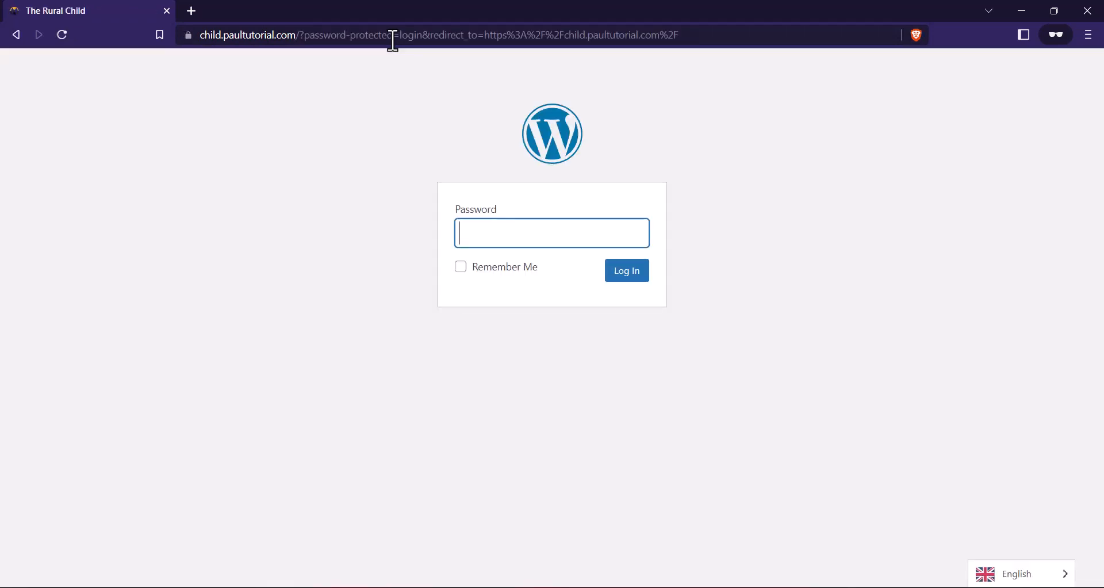
Step: Enter the site password on the protected login page, enable Remember Me, and log in
{"action": "type", "text": "•••••••"}
{"action": "left_click", "coordinate": [489, 267]}
{"action": "left_click", "coordinate": [631, 277]}
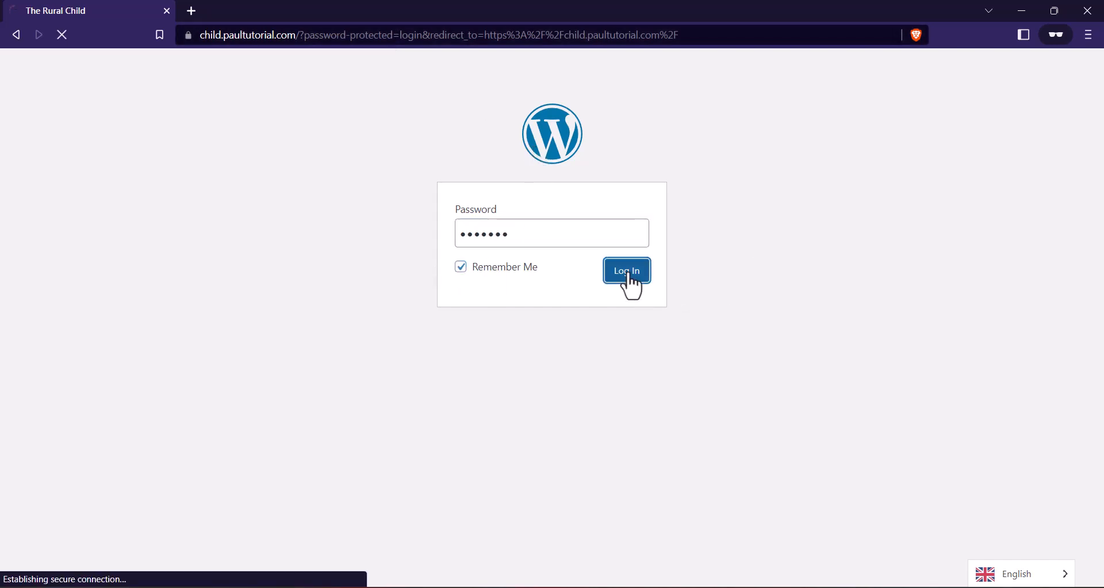